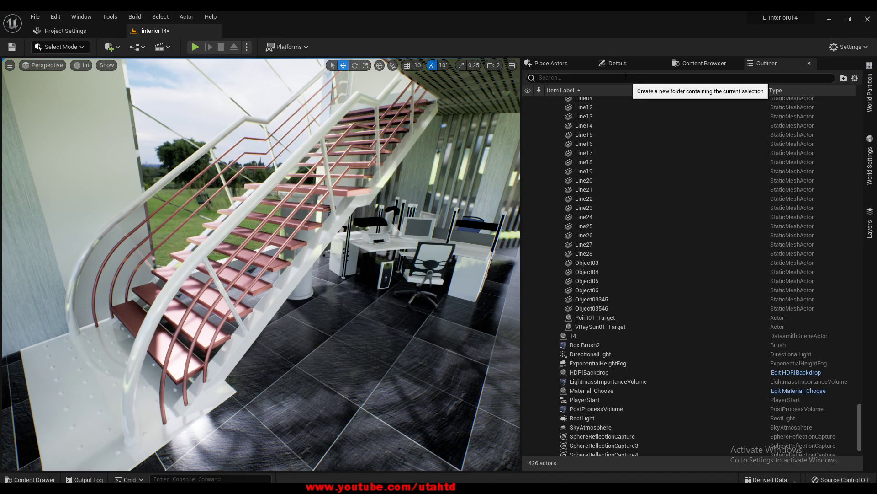
Bring up the Place Actors panel from the Window menu.
{"action": "left_click", "coordinate": [552, 64]}
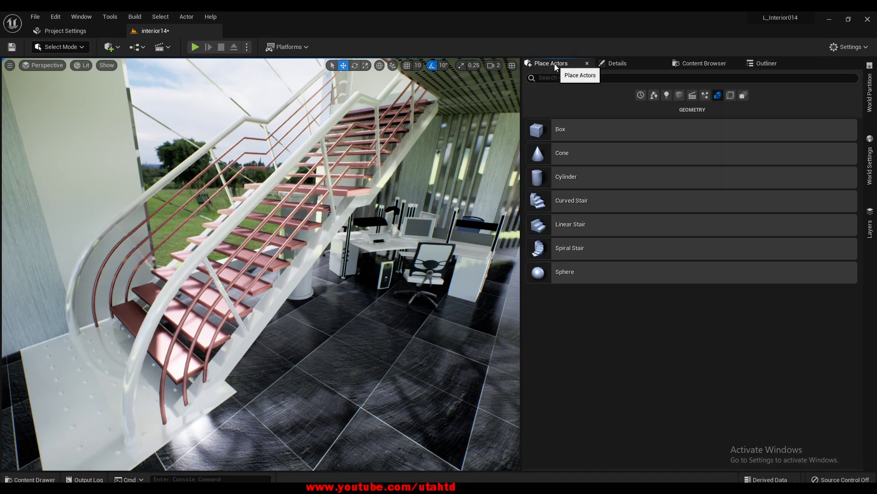
{"action": "left_click", "coordinate": [86, 19]}
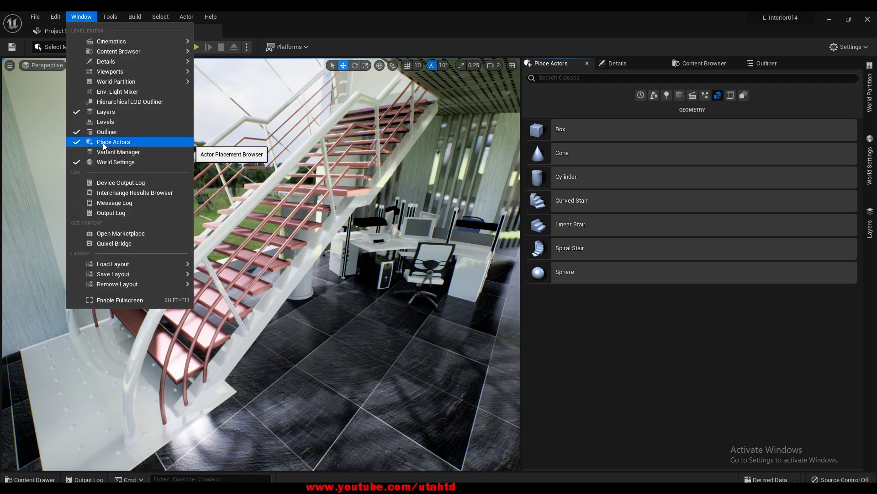
{"action": "left_click", "coordinate": [102, 142]}
{"action": "left_click", "coordinate": [86, 18]}
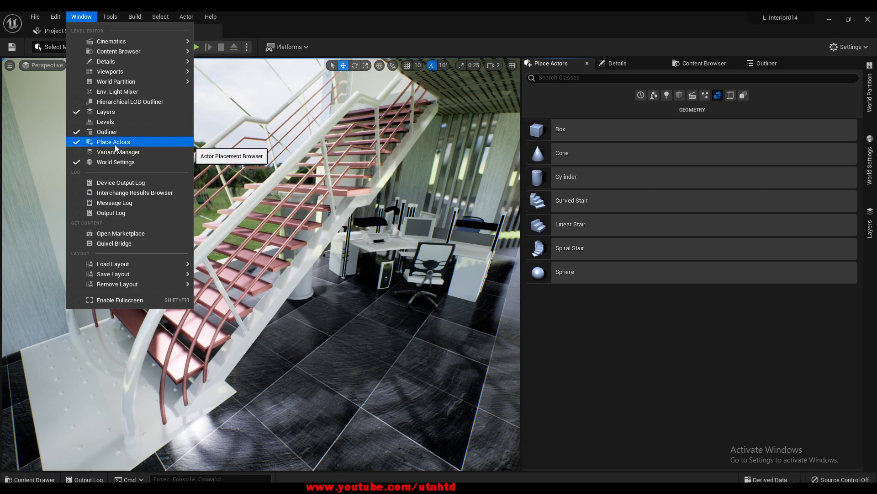
Dock the Place Actors panel as a tab in the right panel beside Details and Outliner.
{"action": "left_click_drag", "start_coordinate": [547, 63], "coordinate": [312, 130]}
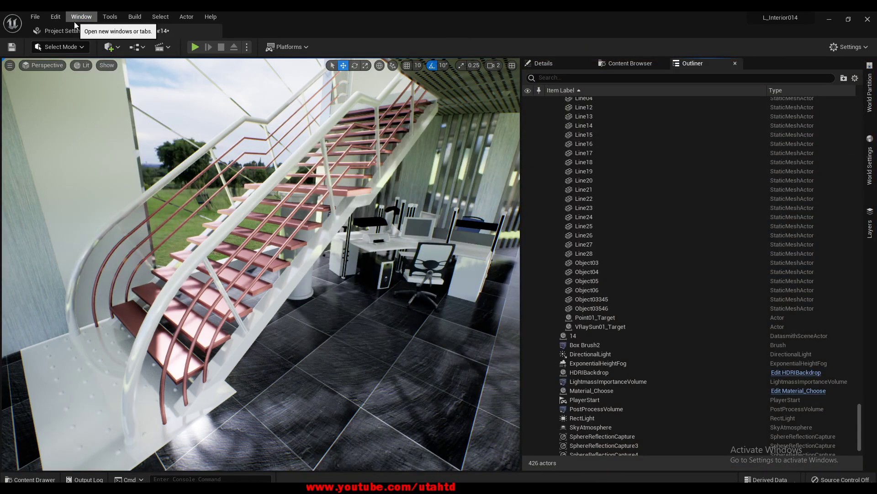
{"action": "left_click", "coordinate": [81, 17]}
{"action": "left_click", "coordinate": [118, 144]}
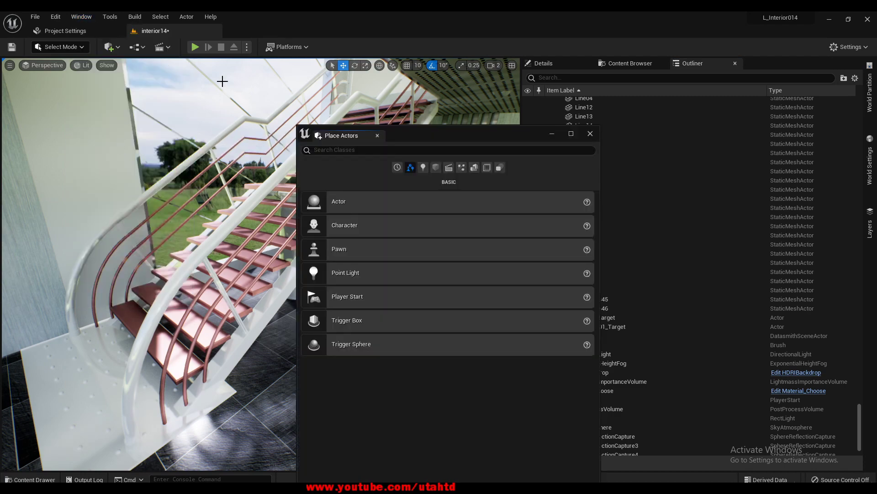
{"action": "left_click_drag", "start_coordinate": [337, 136], "coordinate": [587, 61]}
{"action": "left_click_drag", "start_coordinate": [44, 65], "coordinate": [612, 66]}
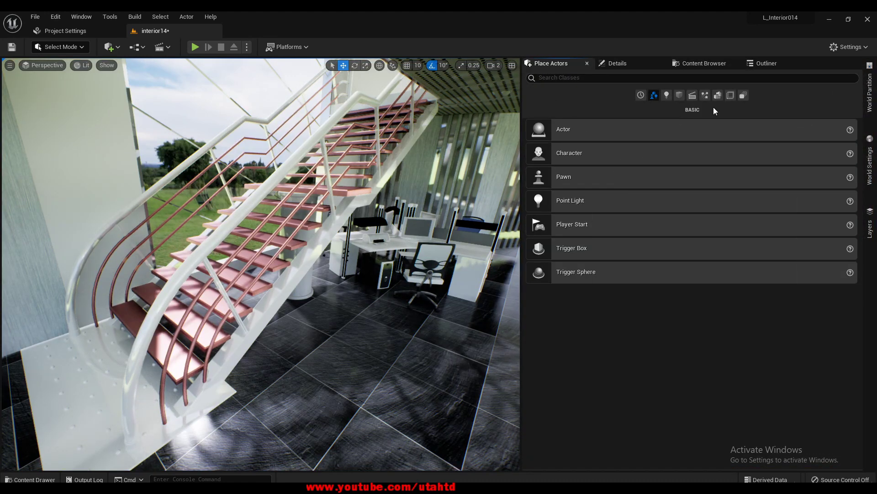
Place a Geometry Box brush by the staircase and move it toward the desk.
{"action": "left_click", "coordinate": [718, 96]}
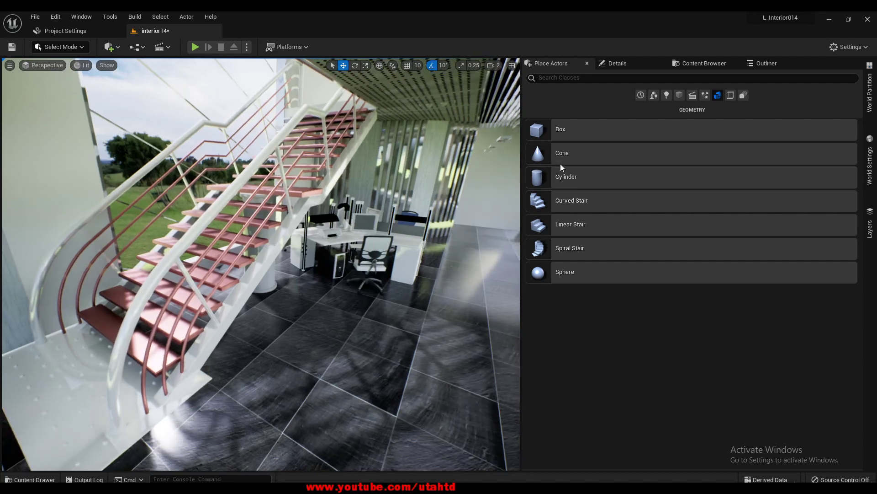
{"action": "left_click_drag", "start_coordinate": [567, 131], "coordinate": [362, 351]}
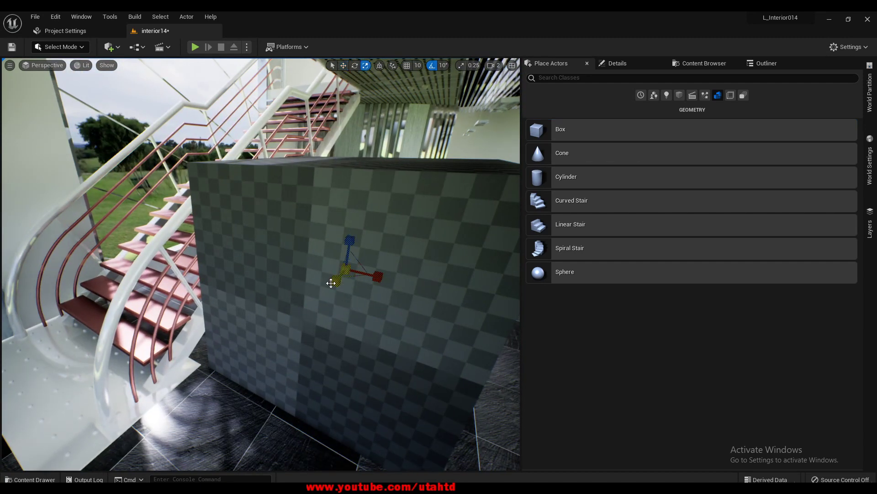
{"action": "mouse_move", "coordinate": [335, 285]}
{"action": "right_mouse_down"}
{"action": "mouse_move", "coordinate": [340, 292]}
{"action": "mouse_move", "coordinate": [473, 212]}
{"action": "right_mouse_up"}
{"action": "left_click", "coordinate": [196, 315]}
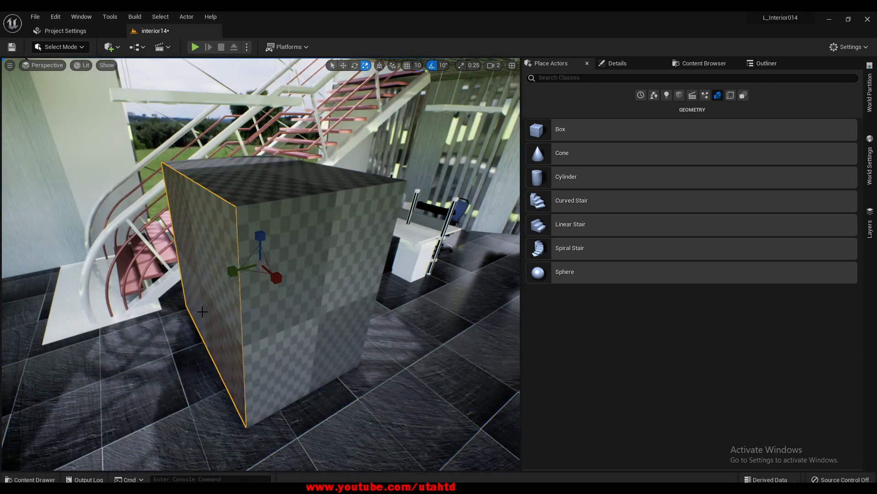
{"action": "key", "text": "w"}
{"action": "left_click_drag", "start_coordinate": [256, 265], "coordinate": [291, 267]}
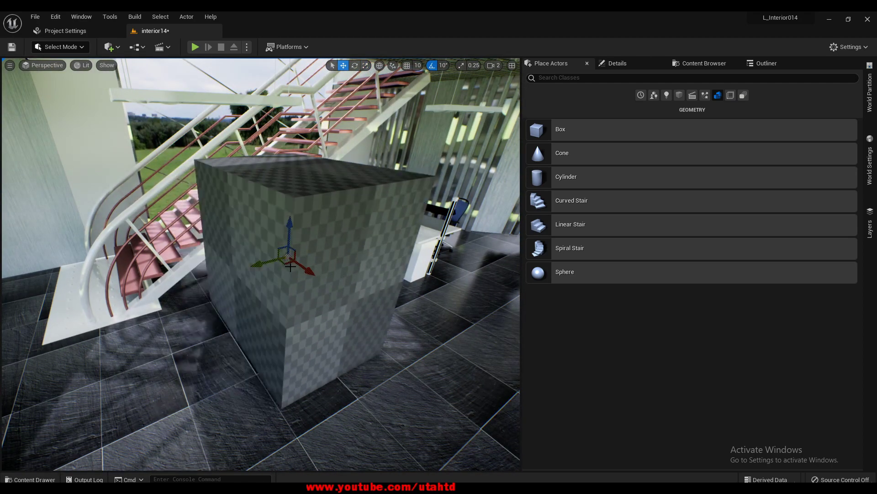
{"action": "right_click_drag", "start_coordinate": [271, 266], "coordinate": [275, 278]}
Scale the box flat into a thin wall and drop a second box brush in front of it.
{"action": "key", "text": "e"}
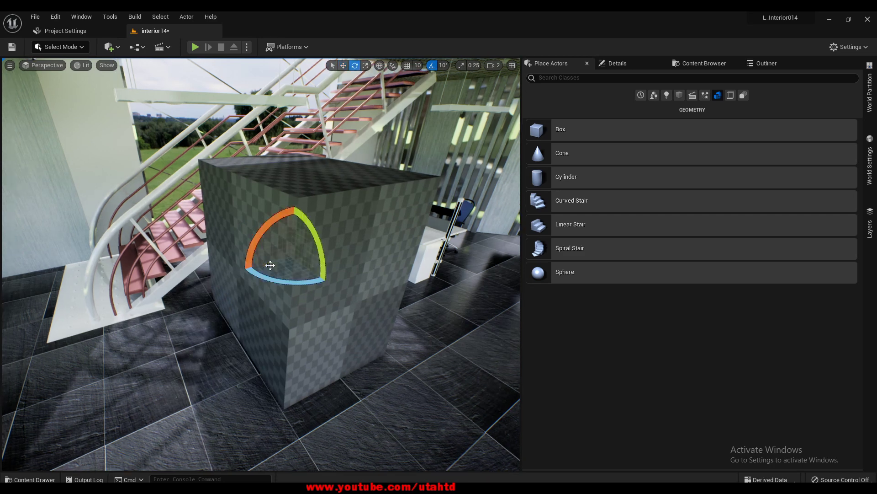
{"action": "key", "text": "r"}
{"action": "left_click_drag", "start_coordinate": [266, 263], "coordinate": [296, 256]}
{"action": "key", "text": "w"}
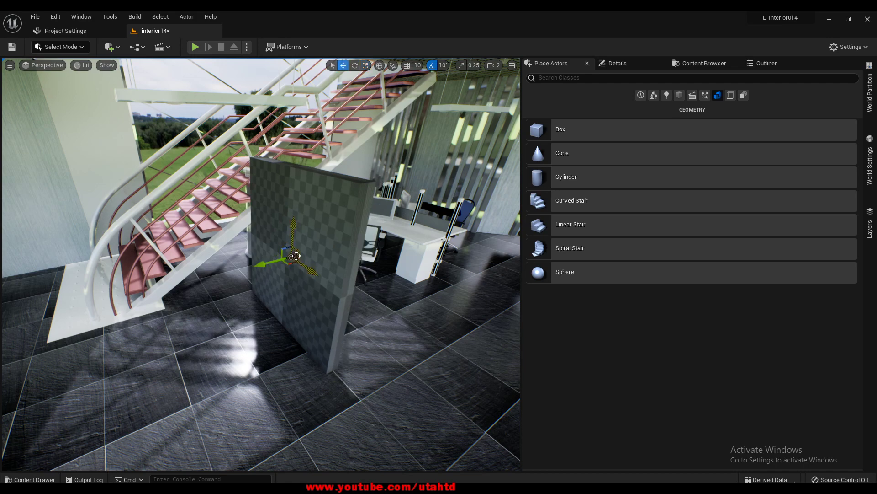
{"action": "mouse_move", "coordinate": [293, 243]}
{"action": "right_mouse_down"}
{"action": "mouse_move", "coordinate": [231, 248]}
{"action": "mouse_move", "coordinate": [256, 247]}
{"action": "right_mouse_up"}
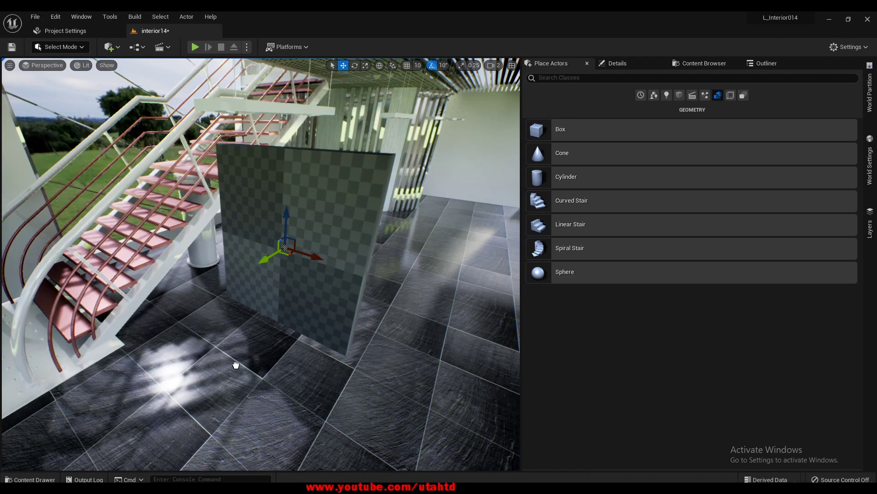
{"action": "left_click_drag", "start_coordinate": [236, 364], "coordinate": [237, 361]}
Scale the second box thinner along its width, then undo that resize.
{"action": "key", "text": "e"}
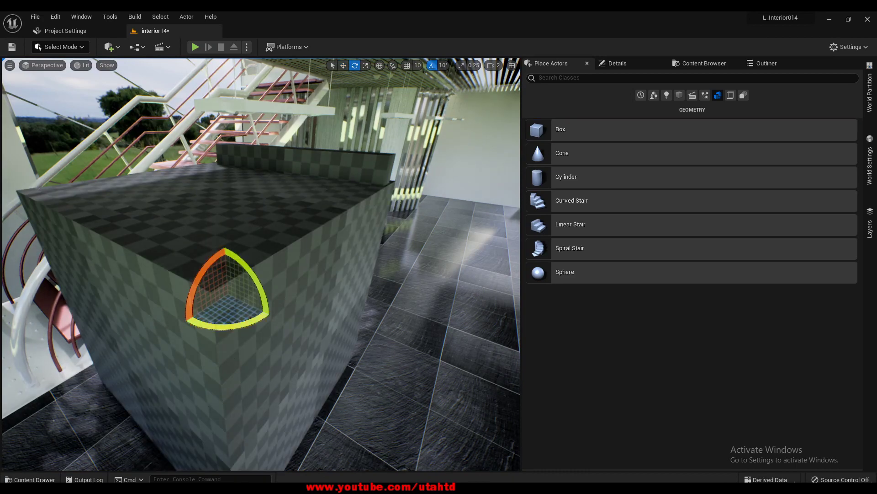
{"action": "right_click_drag", "start_coordinate": [227, 312], "coordinate": [227, 312]}
{"action": "key", "text": "r"}
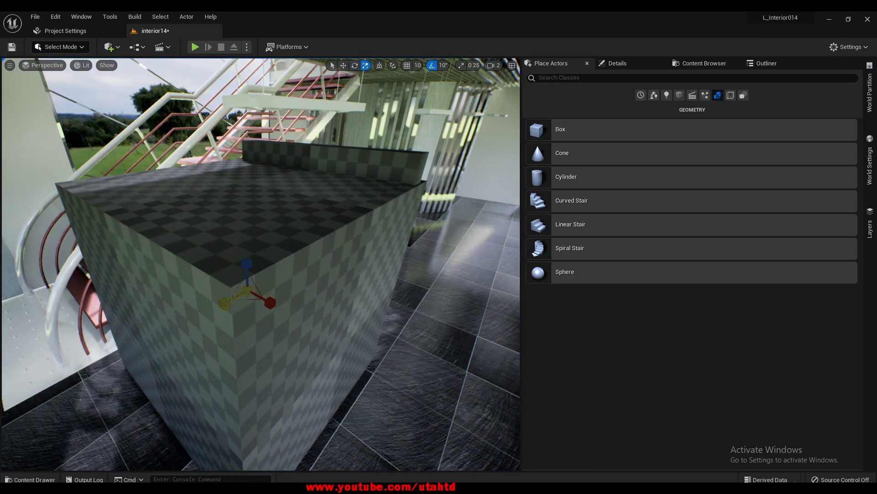
{"action": "mouse_move", "coordinate": [224, 303]}
{"action": "left_mouse_down"}
{"action": "mouse_move", "coordinate": [233, 312]}
{"action": "mouse_move", "coordinate": [252, 283]}
{"action": "mouse_move", "coordinate": [247, 264]}
{"action": "left_mouse_up"}
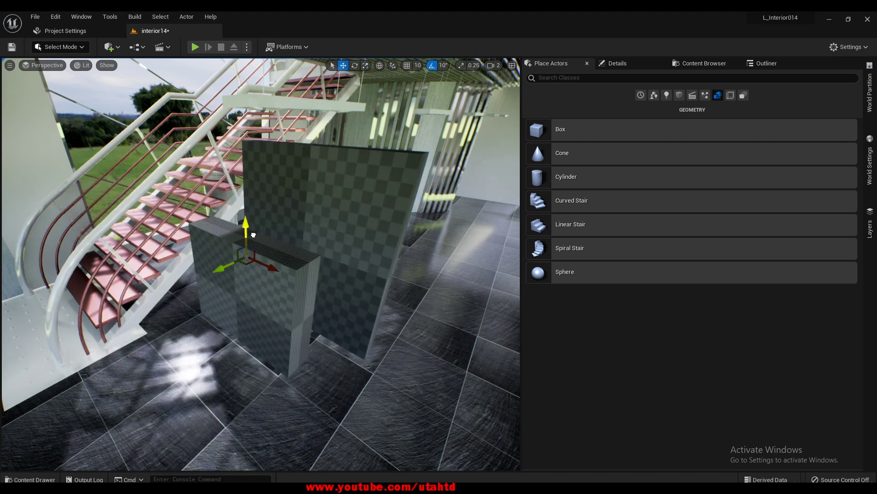
{"action": "key", "text": "ctrl+z"}
Widen the second box and position it through the stair-side part of the wall.
{"action": "mouse_move", "coordinate": [273, 248]}
{"action": "left_mouse_down", "text": "alt"}
{"action": "mouse_move", "coordinate": [319, 246]}
{"action": "mouse_move", "coordinate": [305, 252]}
{"action": "left_mouse_up", "text": "alt"}
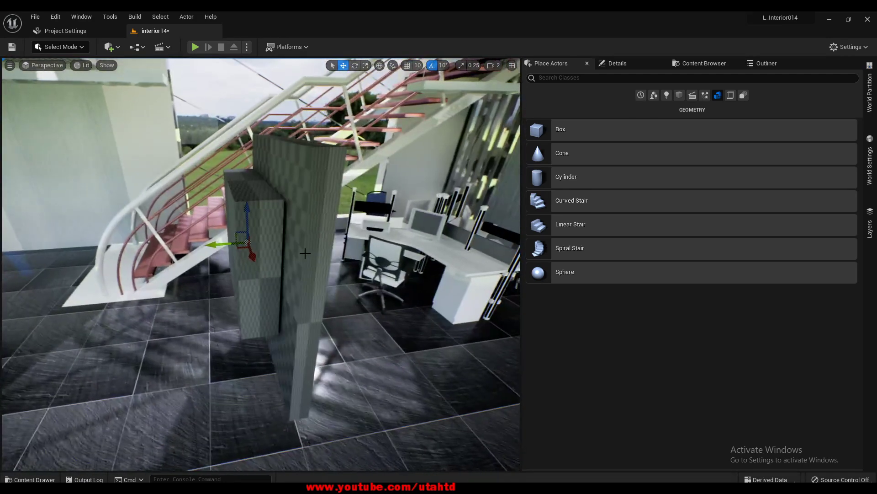
{"action": "left_click_drag", "start_coordinate": [217, 244], "coordinate": [233, 252]}
{"action": "key", "text": "w"}
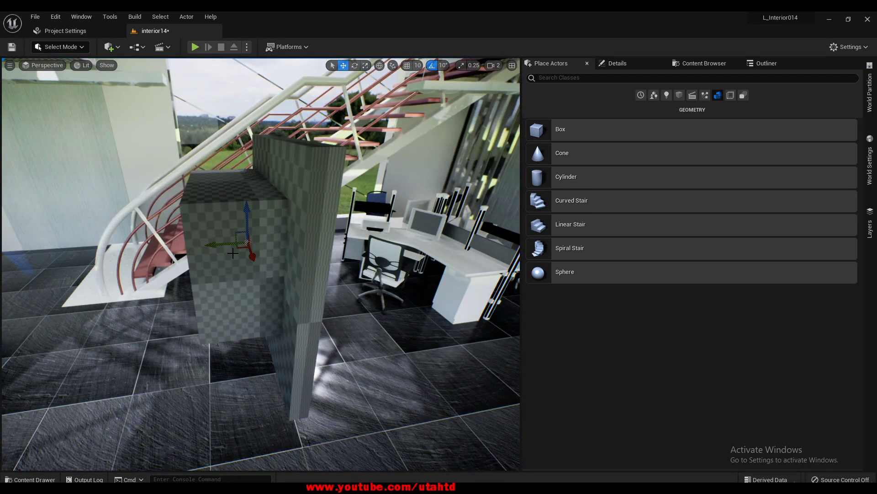
{"action": "right_click_drag", "start_coordinate": [248, 247], "coordinate": [306, 234]}
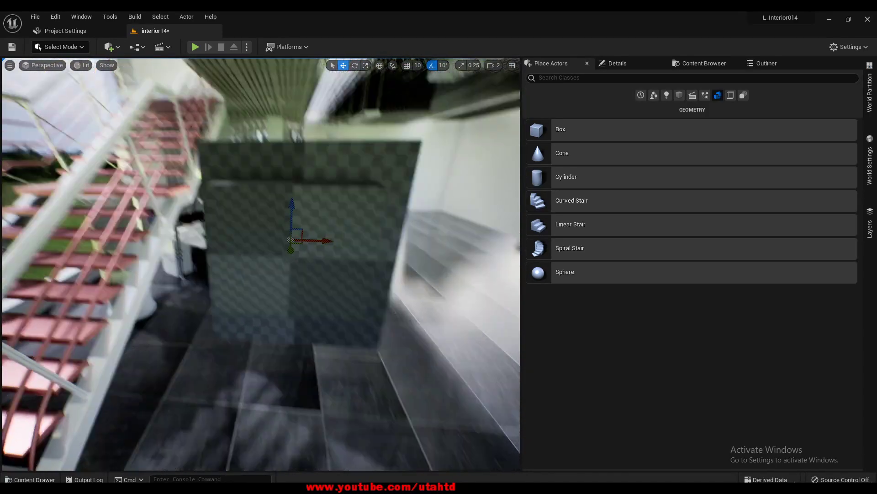
{"action": "right_click_drag", "start_coordinate": [306, 234], "coordinate": [352, 255]}
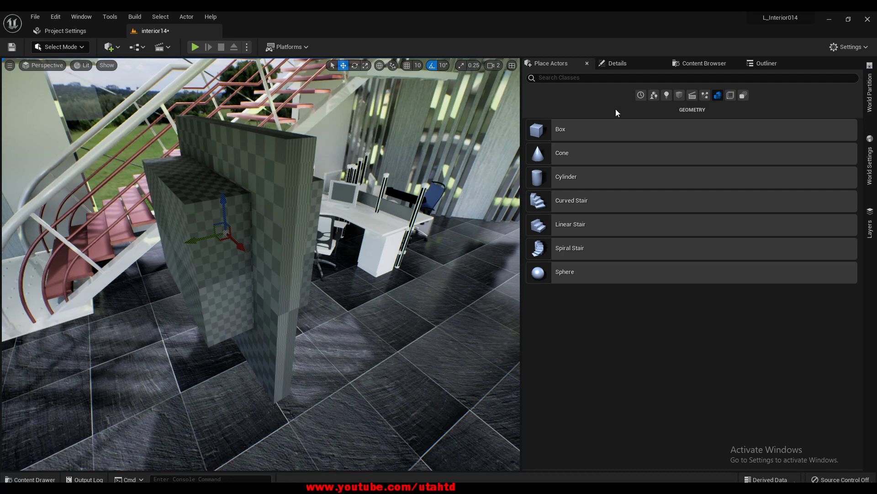
In the Outliner, select Box Brush2 and Box Brush, framing Box Brush2 in the viewport.
{"action": "left_click", "coordinate": [766, 65]}
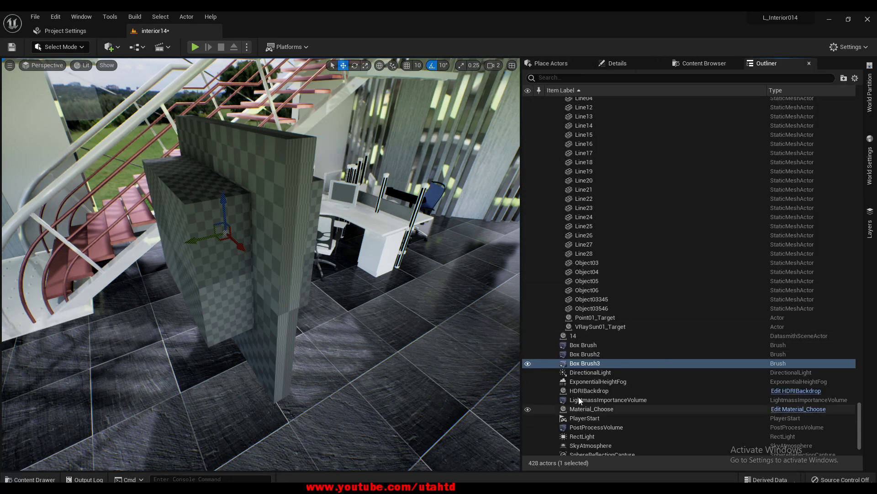
{"action": "left_click", "coordinate": [592, 356]}
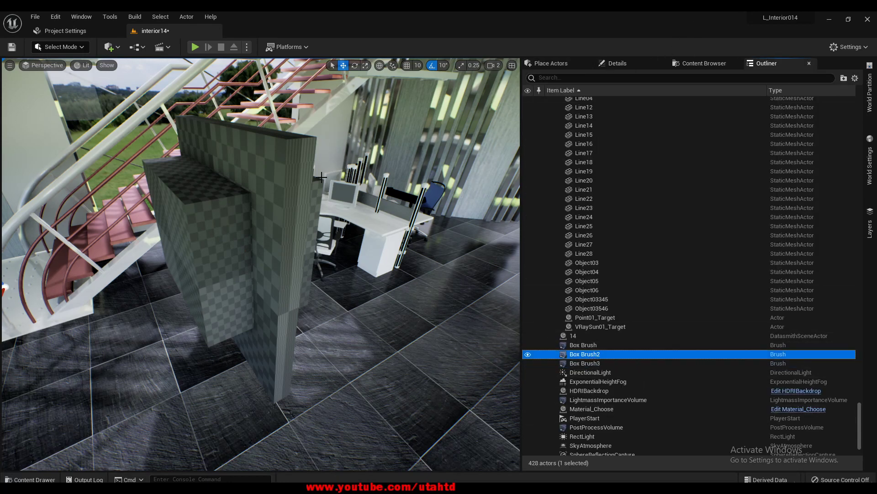
{"action": "left_click", "coordinate": [304, 165]}
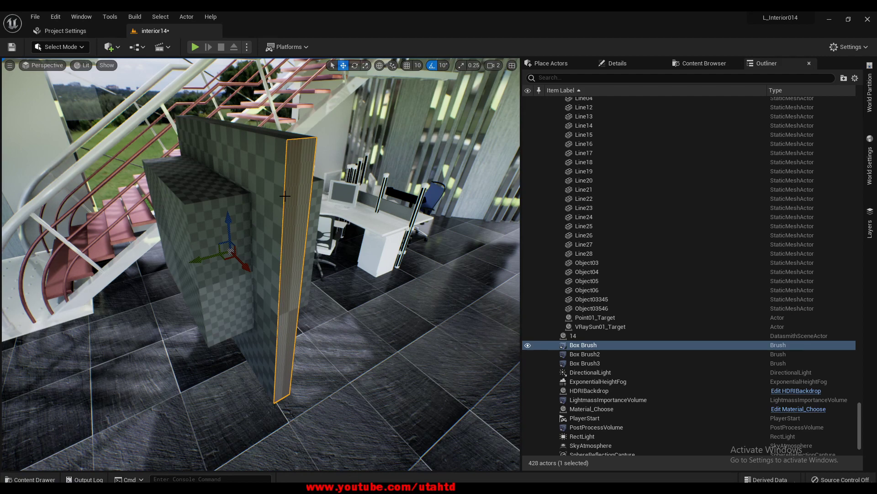
{"action": "left_click", "coordinate": [587, 355]}
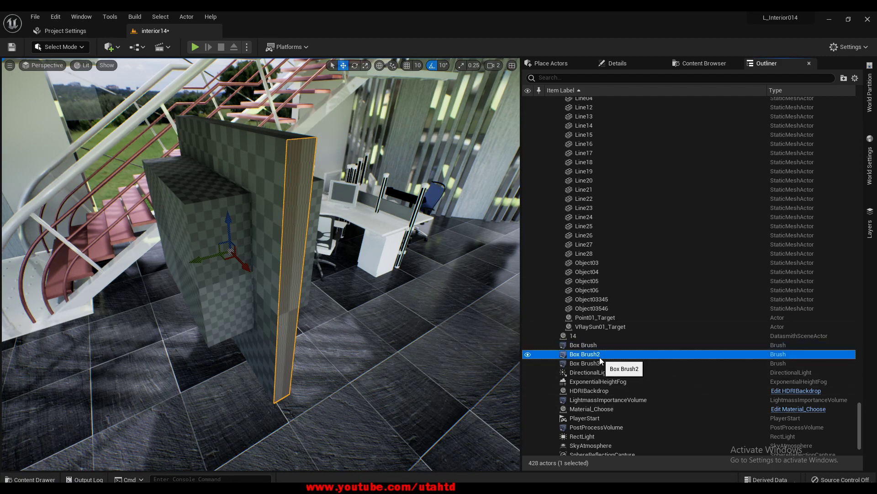
{"action": "key", "text": "f"}
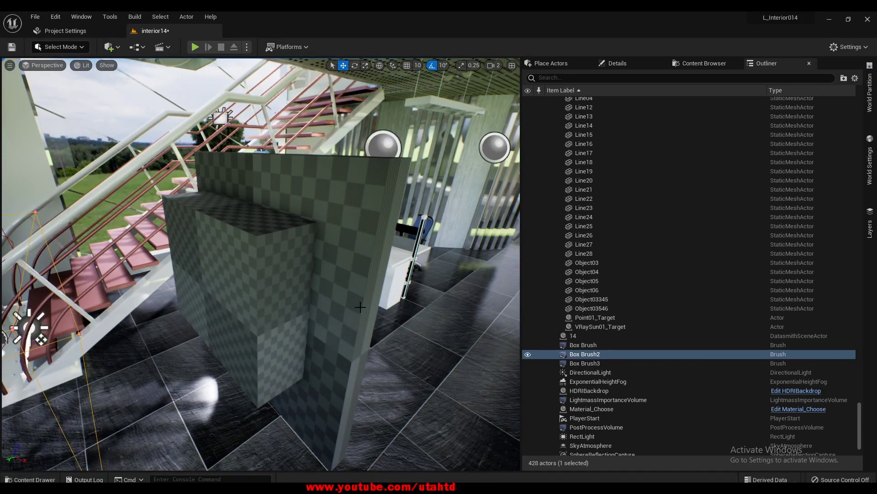
Select Box Brush3, toggle its visibility back on, and frame it closely.
{"action": "left_click", "coordinate": [594, 366]}
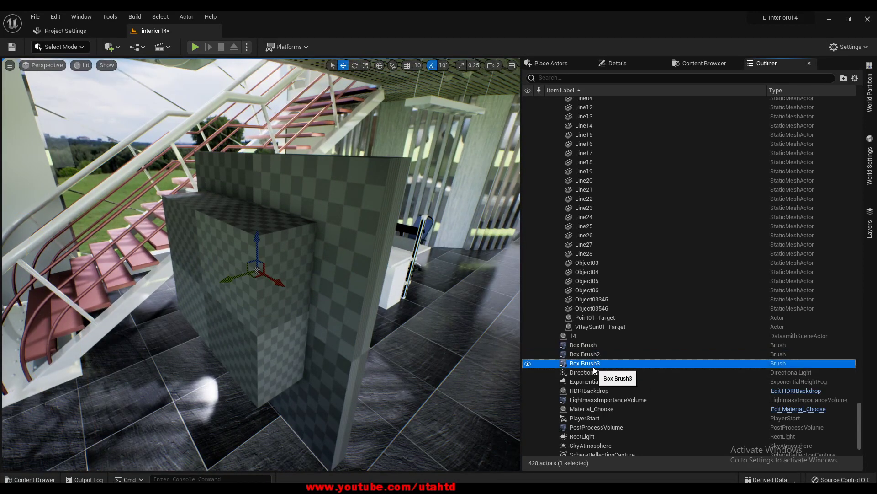
{"action": "left_click", "coordinate": [528, 363]}
{"action": "left_click", "coordinate": [528, 364]}
{"action": "left_click", "coordinate": [528, 364]}
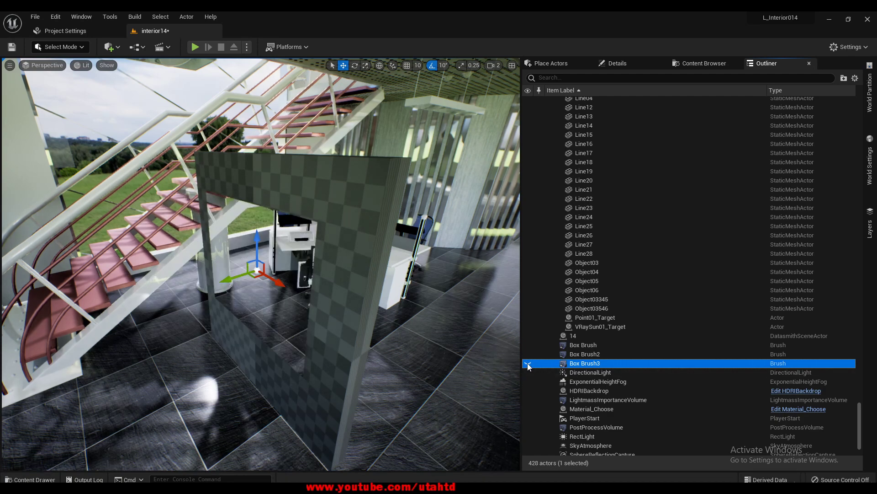
{"action": "key", "text": "f"}
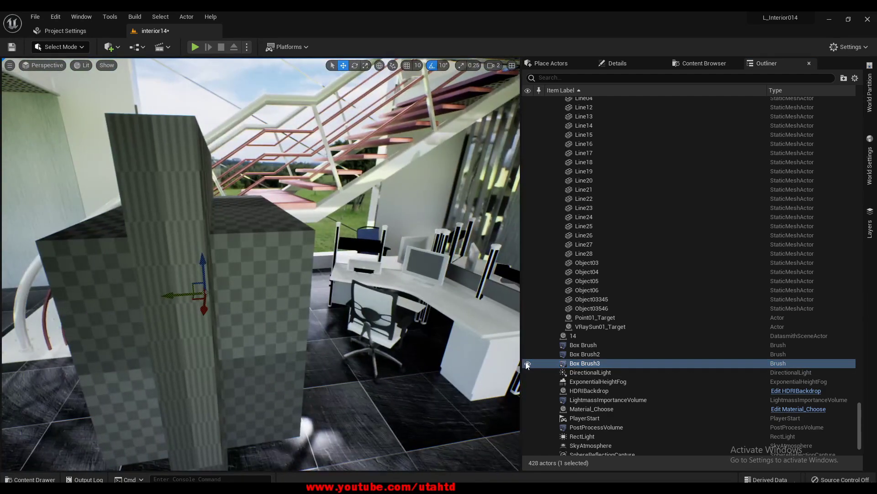
{"action": "key", "text": "f"}
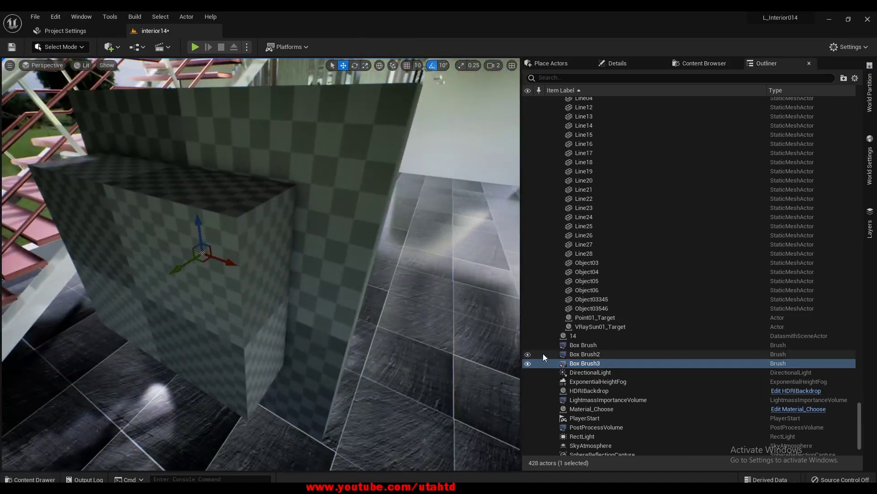
Check Box Brush2 and Box Brush again, ending with Box Brush3 selected.
{"action": "left_click", "coordinate": [588, 354]}
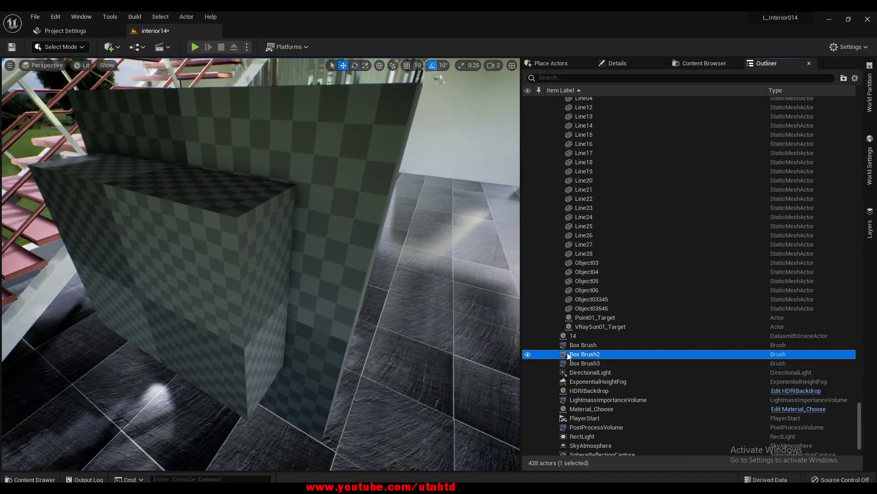
{"action": "left_click", "coordinate": [548, 345]}
{"action": "left_click", "coordinate": [588, 354]}
{"action": "right_click", "coordinate": [588, 353]}
{"action": "key", "text": "Escape"}
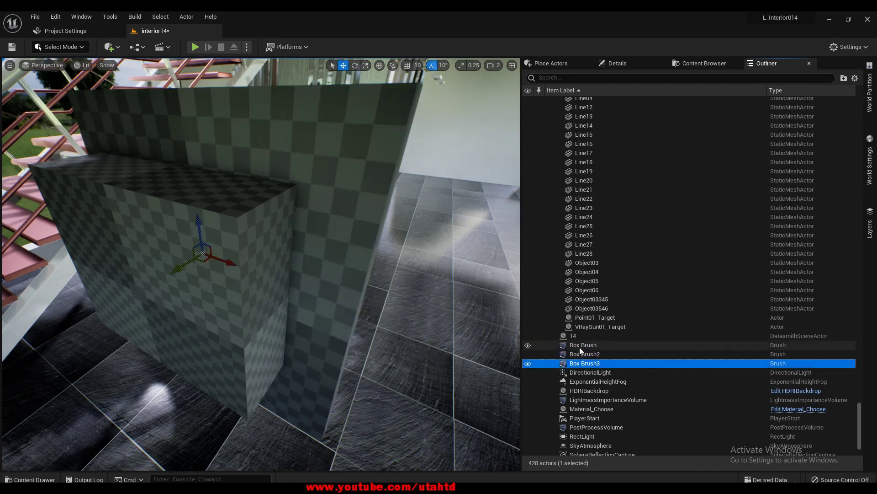
{"action": "double_click", "coordinate": [562, 346]}
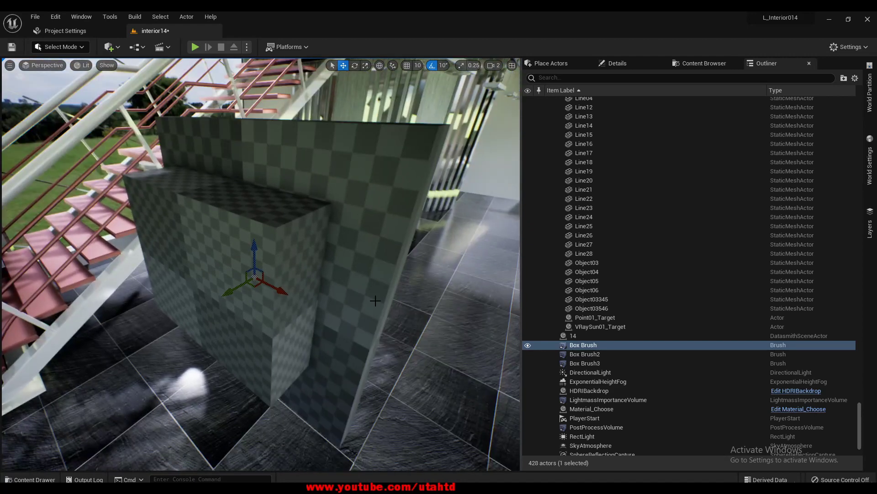
{"action": "left_click", "coordinate": [375, 300]}
{"action": "left_click", "coordinate": [590, 345]}
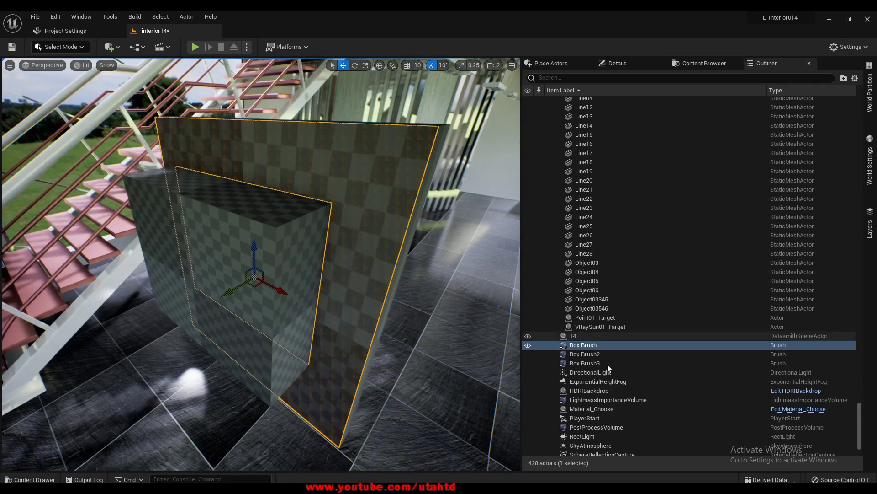
{"action": "left_click", "coordinate": [594, 363]}
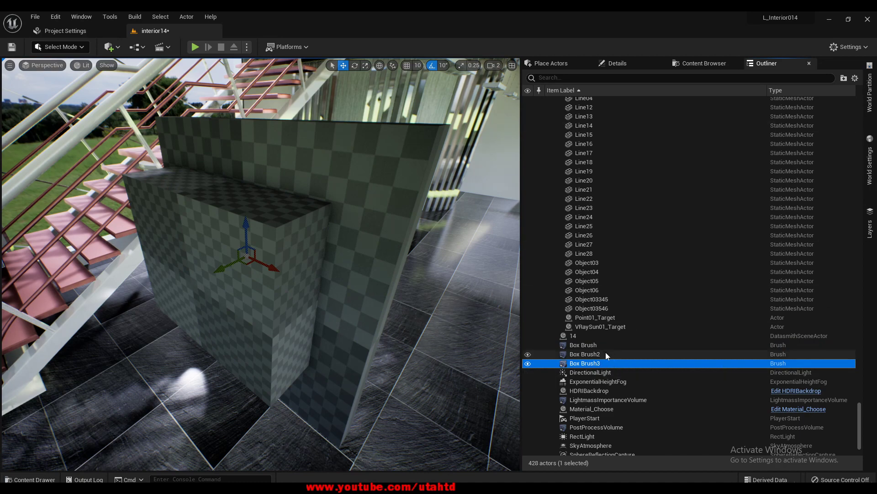
Set Box Brush3's Brush Type to Subtractive in the Details panel.
{"action": "left_click", "coordinate": [616, 64]}
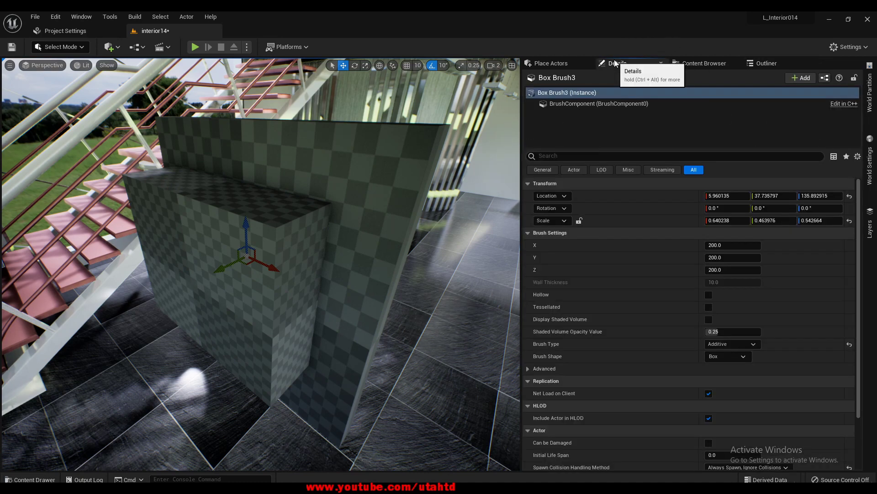
{"action": "left_click", "coordinate": [737, 345]}
{"action": "left_click", "coordinate": [732, 362]}
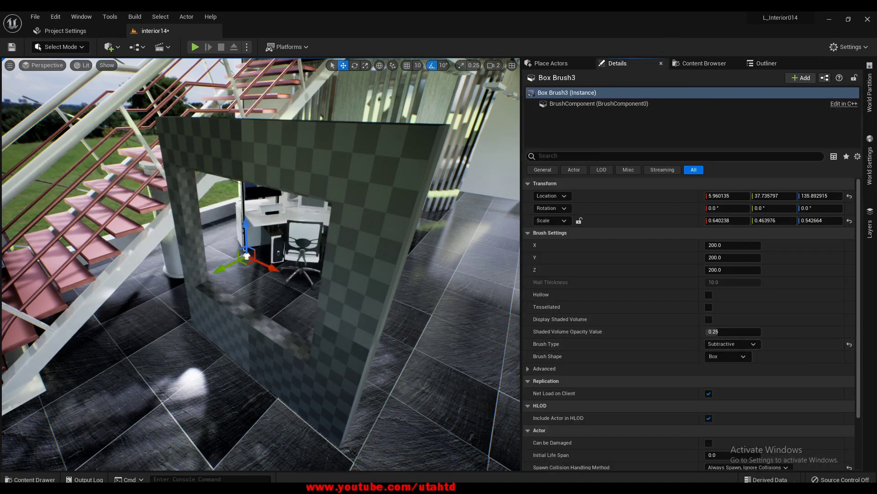
Fly the view through the new opening, selecting the staircase and then the office desk.
{"action": "mouse_move", "coordinate": [470, 329]}
{"action": "right_mouse_down"}
{"action": "mouse_move", "coordinate": [471, 347]}
{"action": "mouse_move", "coordinate": [130, 307]}
{"action": "right_mouse_up"}
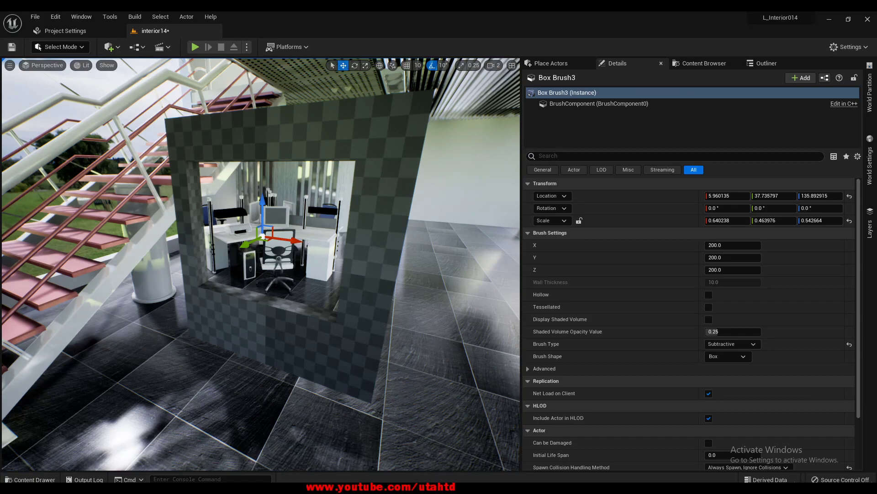
{"action": "left_click", "coordinate": [126, 283]}
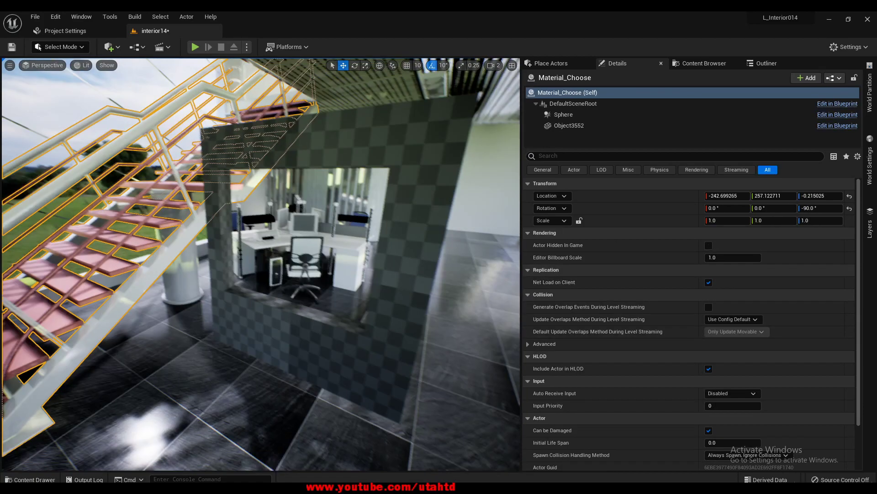
{"action": "right_click_drag", "start_coordinate": [232, 133], "coordinate": [219, 137]}
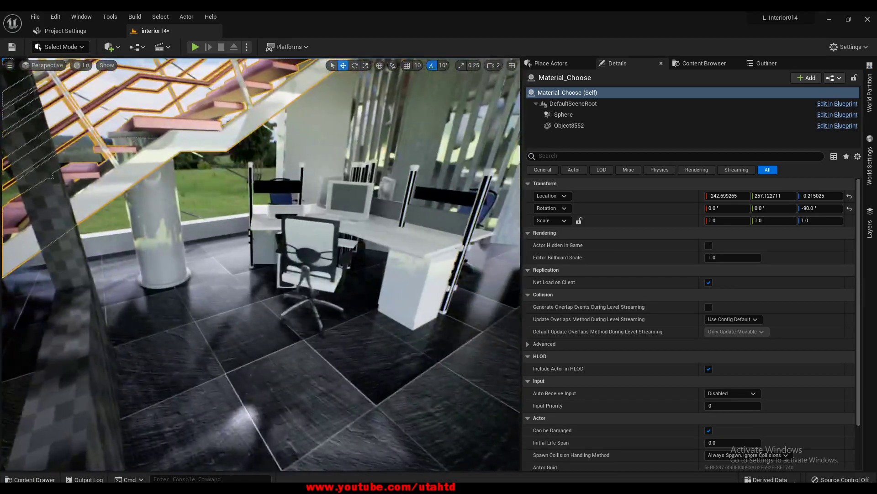
{"action": "left_click", "coordinate": [416, 285]}
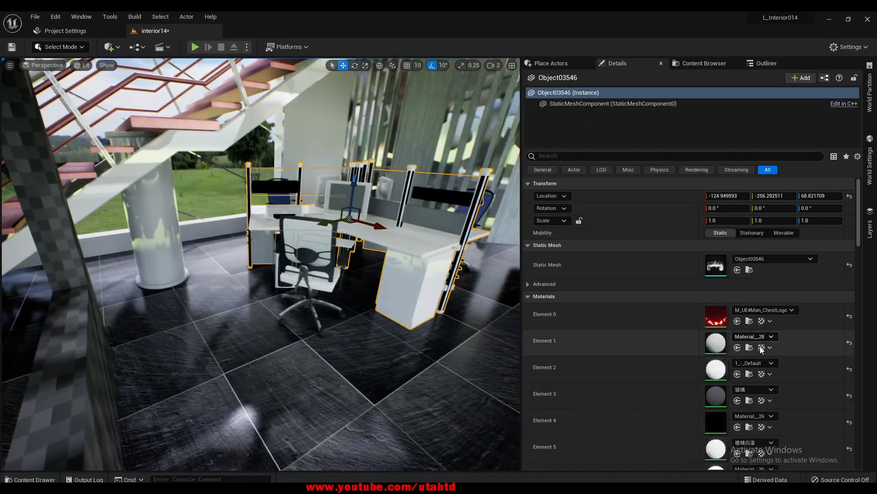
Apply the 1_-_Default material to the frame's front face.
{"action": "left_click", "coordinate": [749, 376]}
{"action": "scroll", "coordinate": [318, 303], "scroll_direction": "down", "scroll_amount": 5}
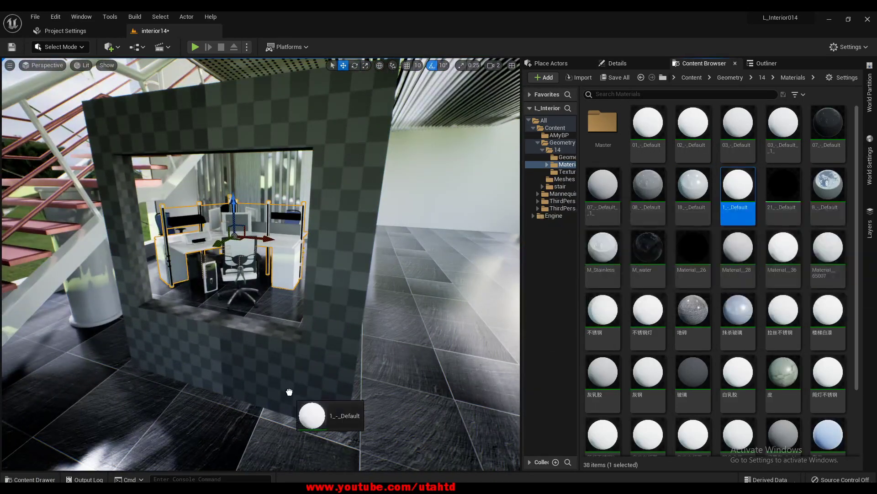
{"action": "left_click_drag", "start_coordinate": [735, 200], "coordinate": [303, 384]}
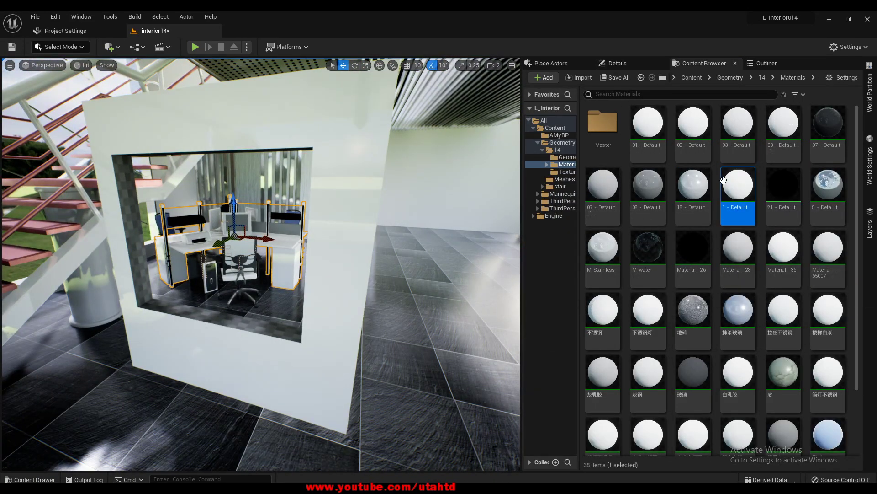
{"action": "left_click_drag", "start_coordinate": [251, 322], "coordinate": [251, 322]}
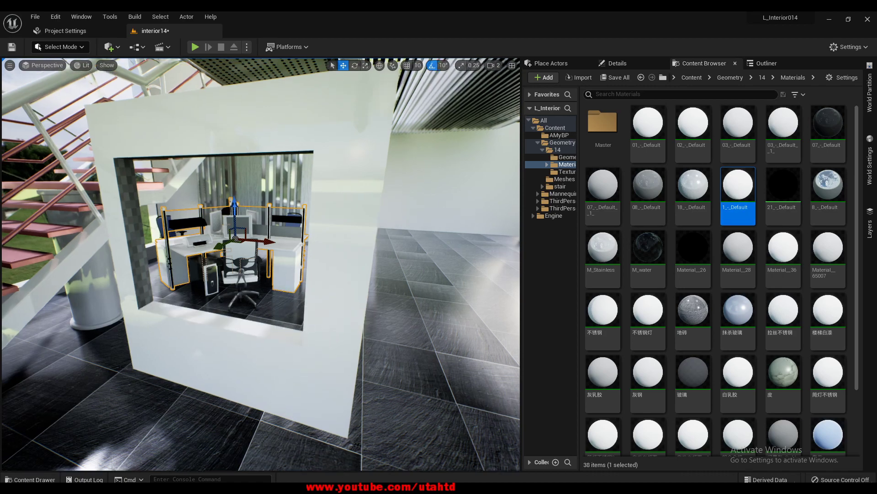
{"action": "right_click_drag", "start_coordinate": [251, 322], "coordinate": [192, 320]}
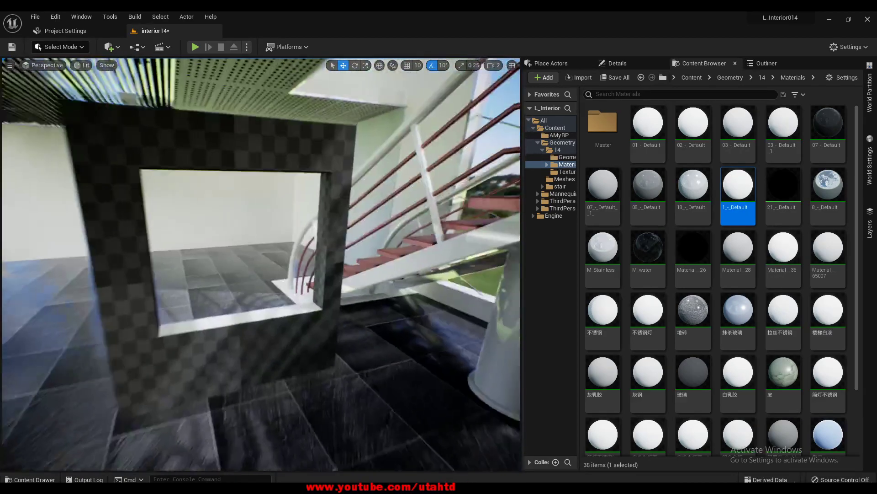
{"action": "right_click_drag", "start_coordinate": [251, 322], "coordinate": [251, 321]}
Apply 1_-_Default to the remaining checkered wall faces and the pillar side.
{"action": "left_click_drag", "start_coordinate": [738, 188], "coordinate": [242, 346]}
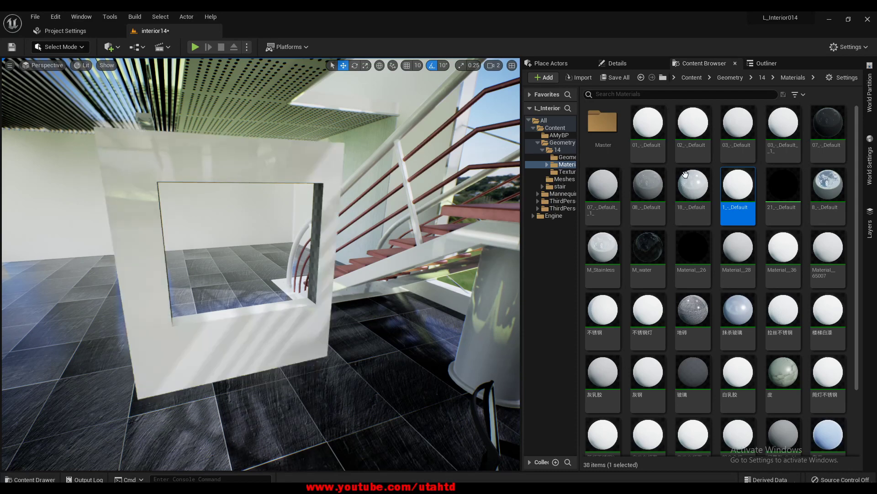
{"action": "right_click_drag", "start_coordinate": [242, 345], "coordinate": [256, 338]}
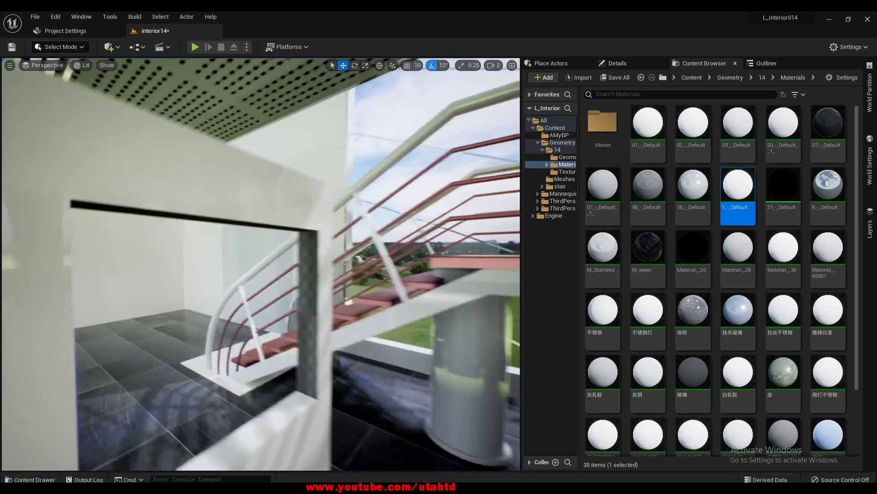
{"action": "mouse_move", "coordinate": [738, 187]}
{"action": "left_mouse_down"}
{"action": "mouse_move", "coordinate": [350, 352]}
{"action": "mouse_move", "coordinate": [358, 359]}
{"action": "left_mouse_up"}
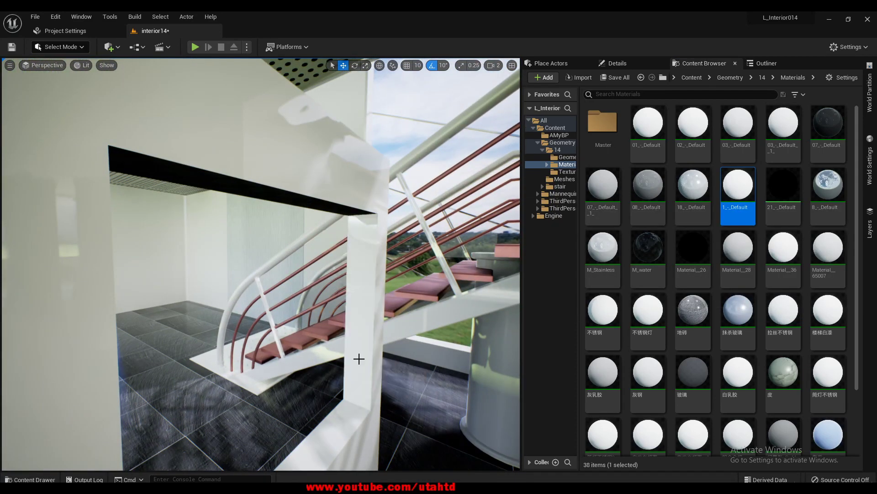
{"action": "right_click_drag", "start_coordinate": [358, 358], "coordinate": [358, 359]}
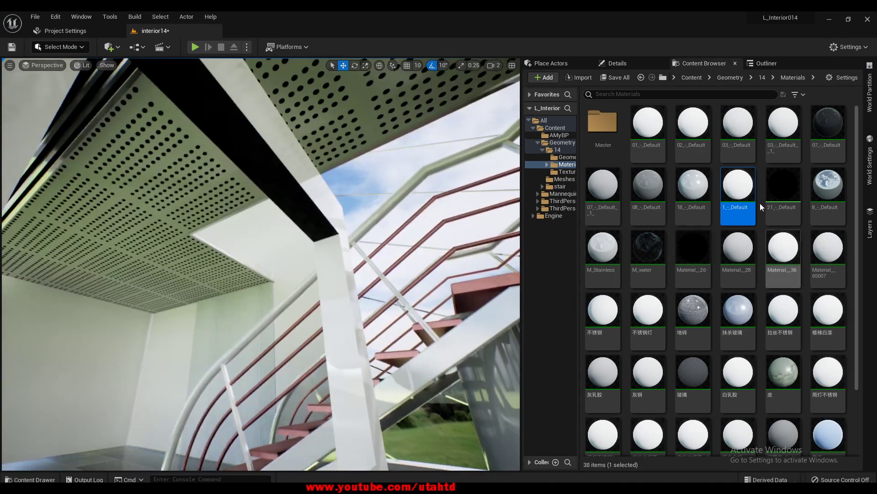
{"action": "left_click_drag", "start_coordinate": [738, 187], "coordinate": [292, 201]}
{"action": "right_click_drag", "start_coordinate": [292, 201], "coordinate": [293, 201]}
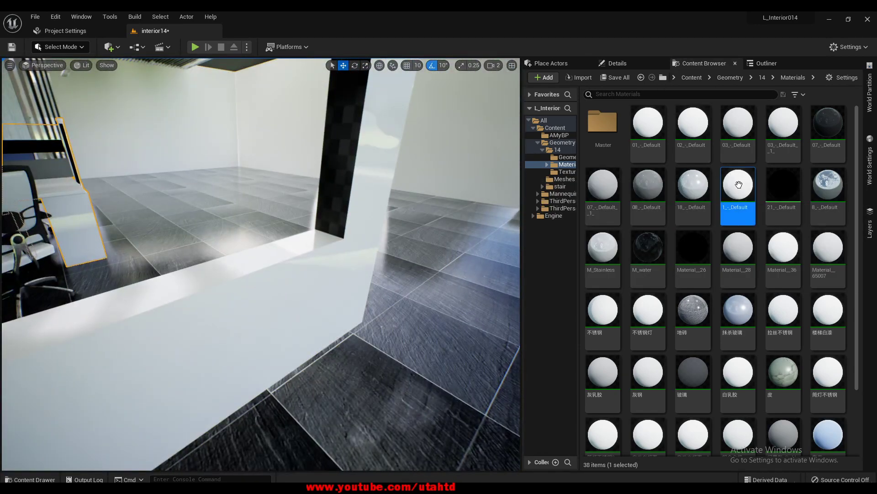
{"action": "left_click_drag", "start_coordinate": [739, 185], "coordinate": [350, 183]}
{"action": "right_click_drag", "start_coordinate": [350, 183], "coordinate": [349, 183]}
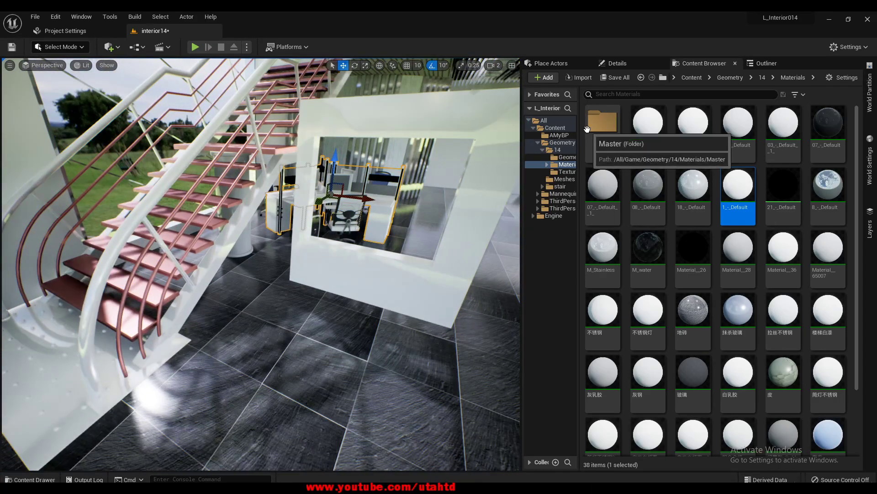
{"action": "key", "text": "Escape"}
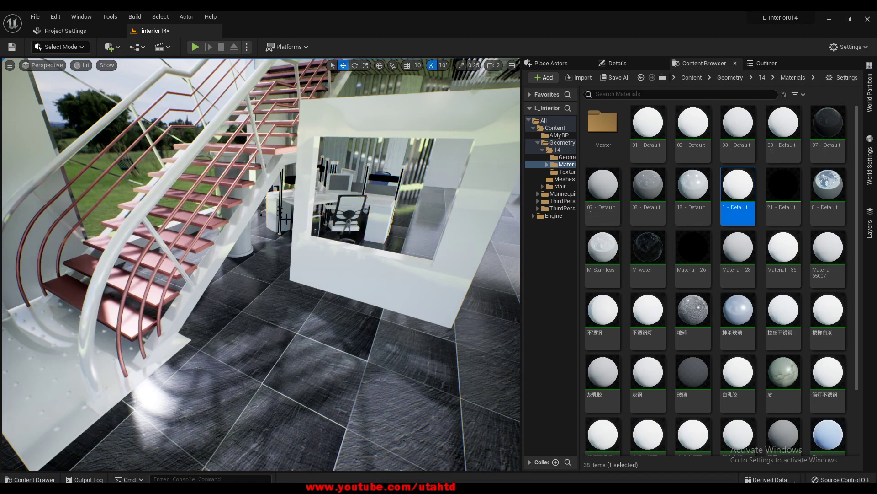
{"action": "right_click_drag", "start_coordinate": [220, 199], "coordinate": [220, 200]}
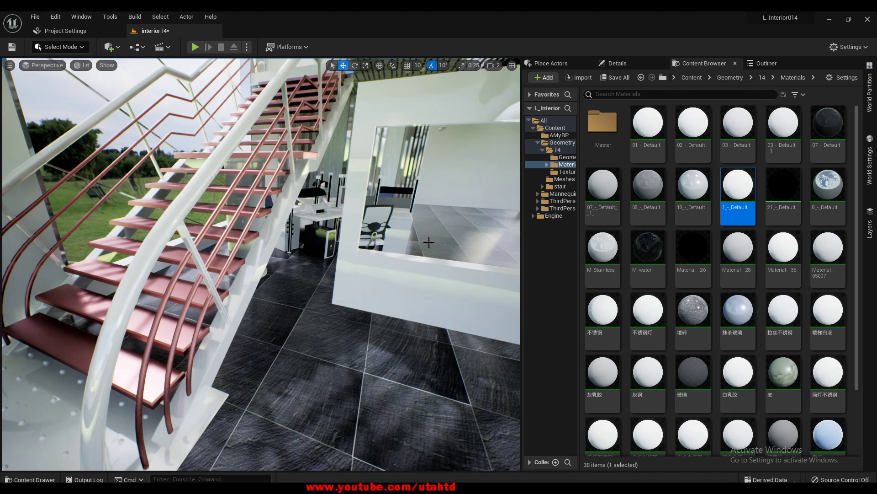
{"action": "right_click_drag", "start_coordinate": [489, 216], "coordinate": [476, 192]}
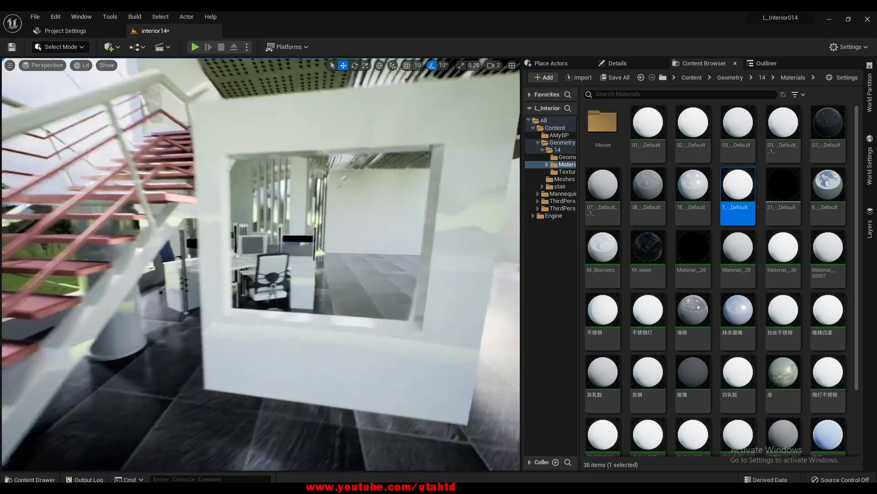